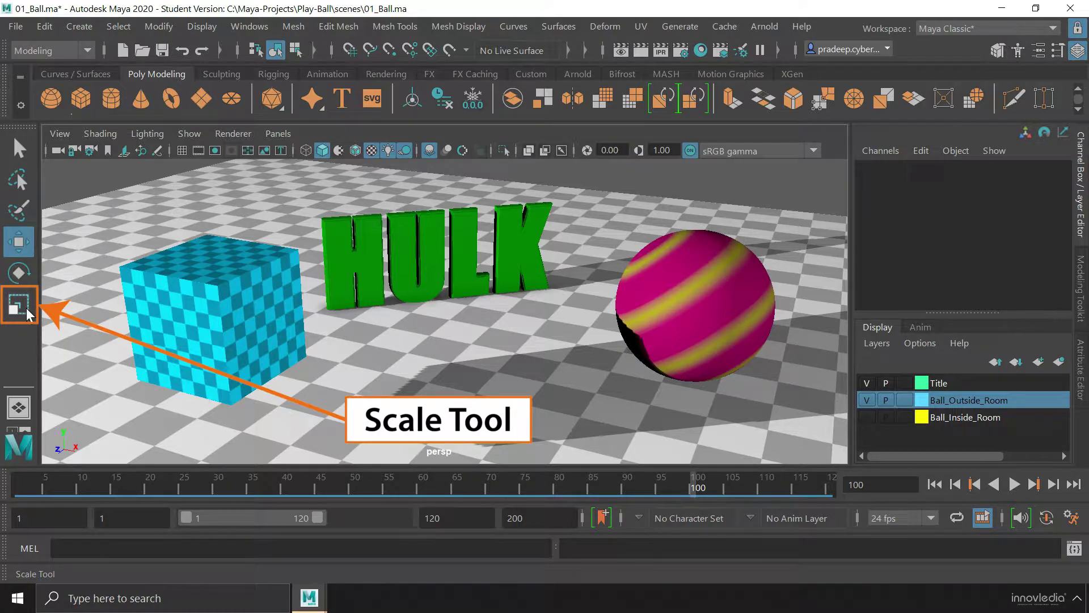
Step: Activate the Scale Tool with the R shortcut
{"action": "key", "text": "r"}
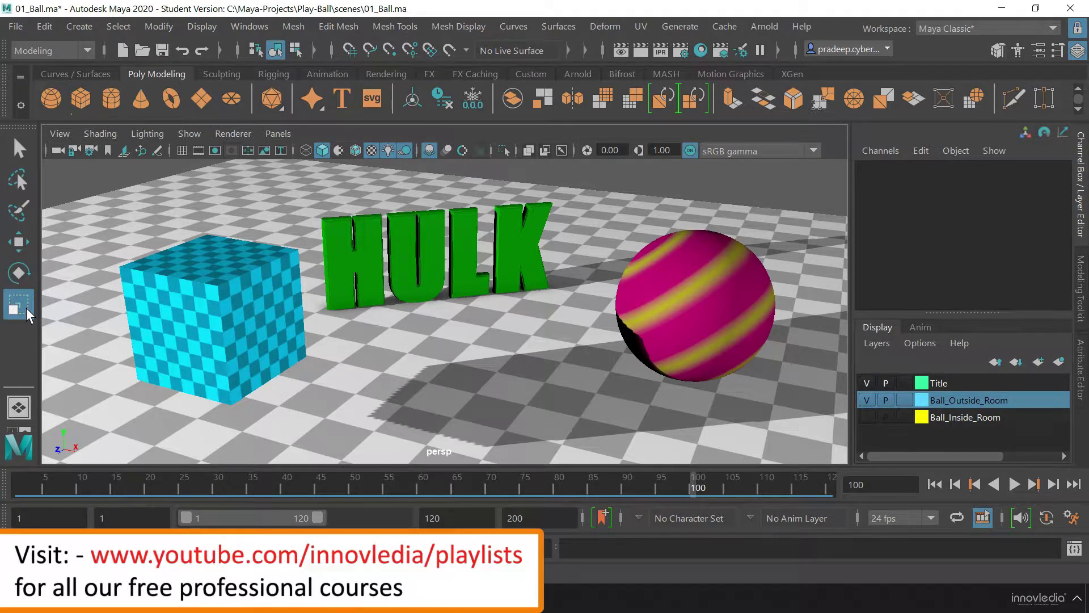
Step: Select the checkered cube, stretch it along Y, X and Z, undoing back to 1, 1, 1
{"action": "left_click", "coordinate": [212, 291]}
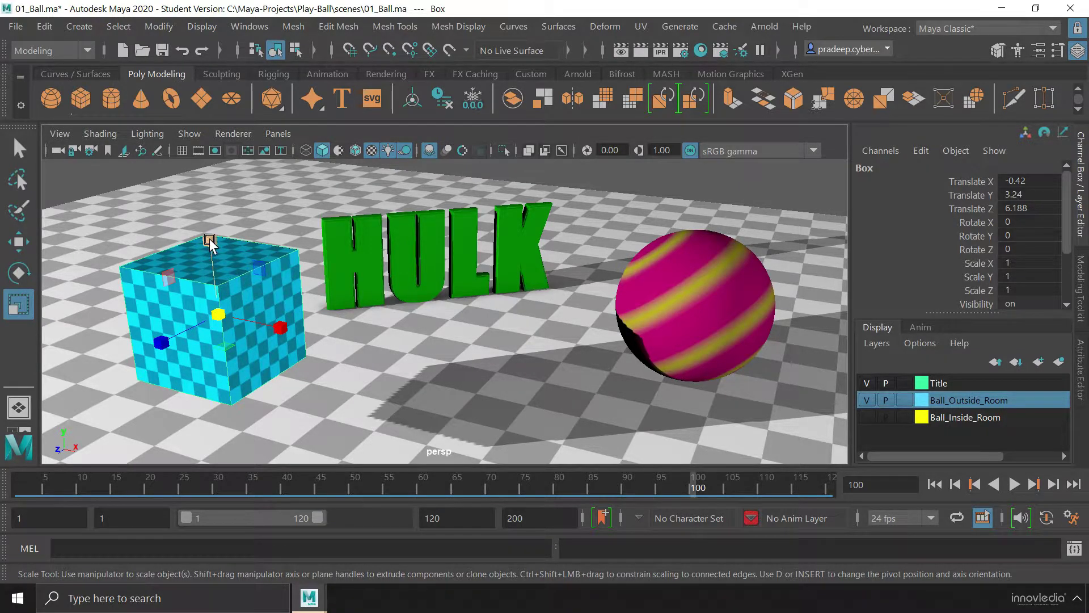
{"action": "mouse_move", "coordinate": [209, 241]}
{"action": "left_mouse_down"}
{"action": "mouse_move", "coordinate": [206, 205]}
{"action": "mouse_move", "coordinate": [206, 274]}
{"action": "mouse_move", "coordinate": [204, 214]}
{"action": "mouse_move", "coordinate": [211, 267]}
{"action": "mouse_move", "coordinate": [210, 236]}
{"action": "left_mouse_up"}
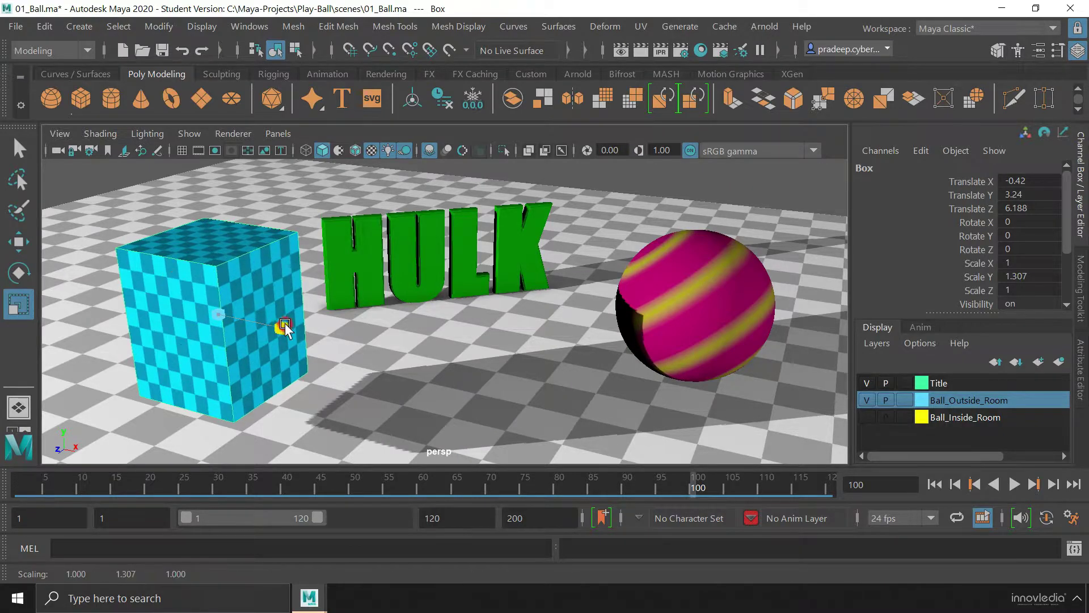
{"action": "mouse_move", "coordinate": [284, 326]}
{"action": "left_mouse_down"}
{"action": "mouse_move", "coordinate": [316, 341]}
{"action": "mouse_move", "coordinate": [268, 316]}
{"action": "mouse_move", "coordinate": [339, 340]}
{"action": "mouse_move", "coordinate": [224, 315]}
{"action": "mouse_move", "coordinate": [397, 351]}
{"action": "mouse_move", "coordinate": [256, 316]}
{"action": "mouse_move", "coordinate": [318, 333]}
{"action": "left_mouse_up"}
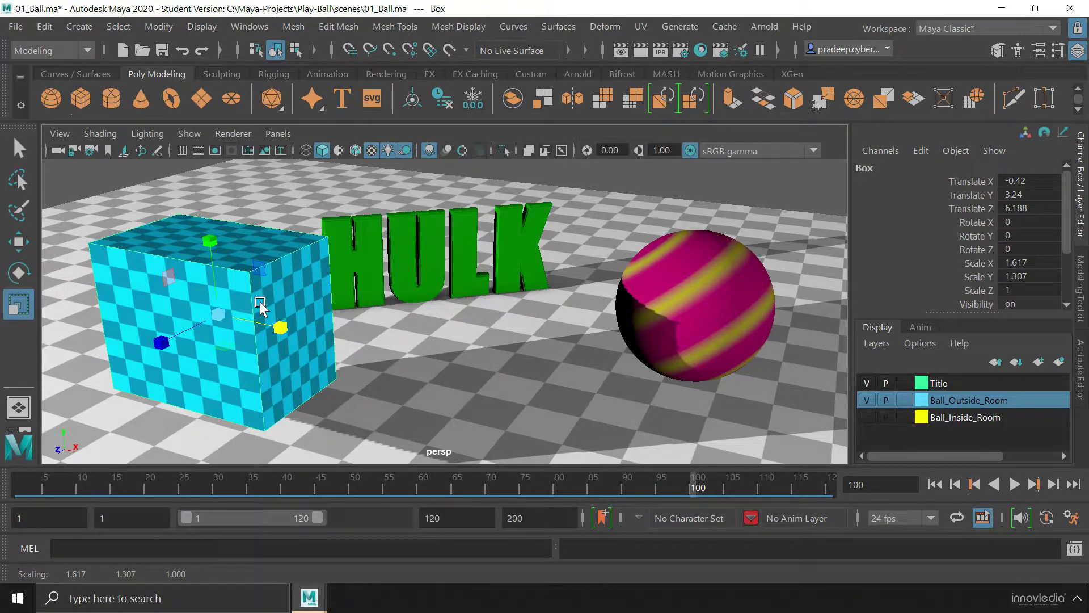
{"action": "key", "text": "ctrl+z"}
{"action": "key", "text": "ctrl+z"}
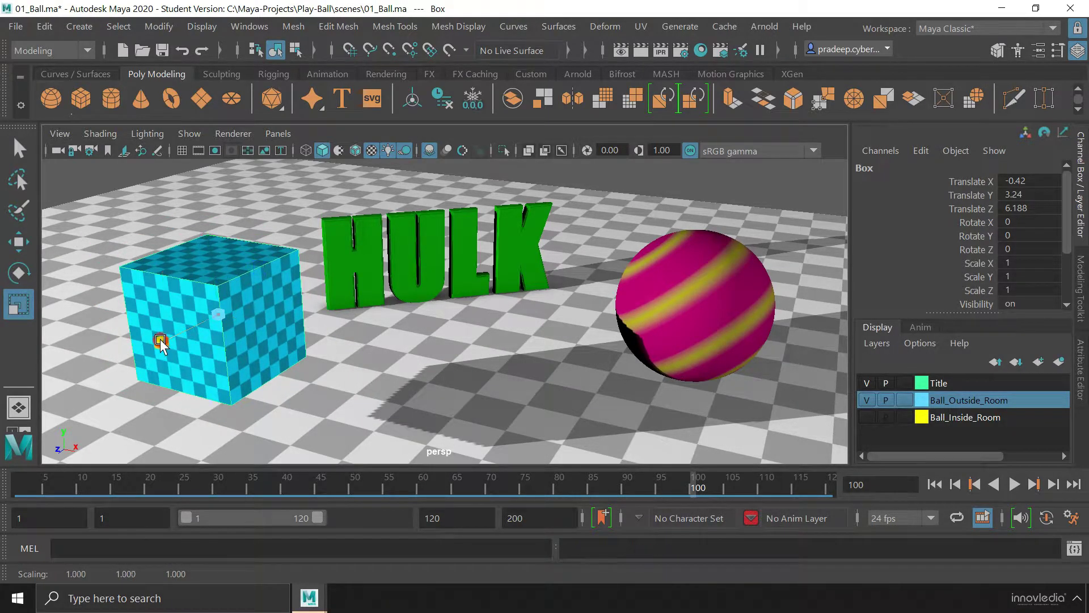
{"action": "left_click_drag", "start_coordinate": [160, 338], "coordinate": [158, 375]}
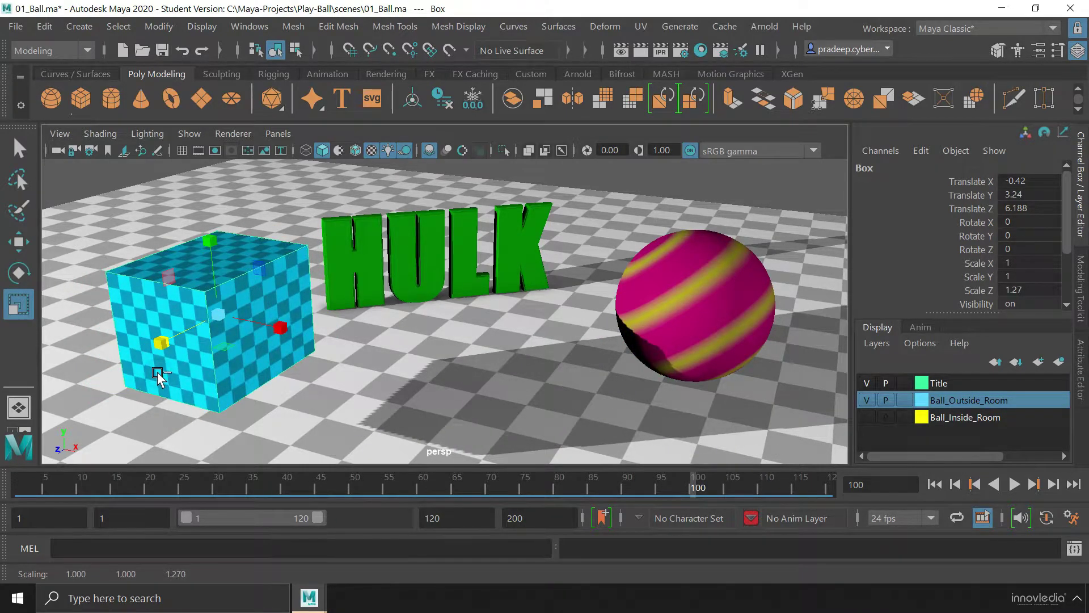
{"action": "key", "text": "ctrl+z"}
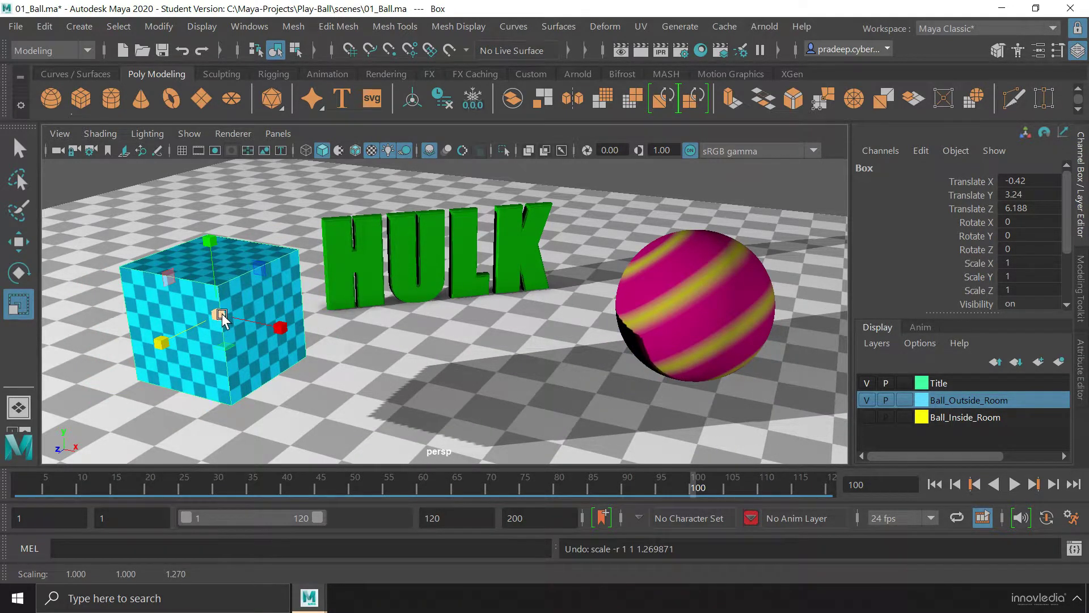
Step: Scale the cube uniformly to 0.989, then try and undo an X–Y plane resize
{"action": "left_click", "coordinate": [222, 316]}
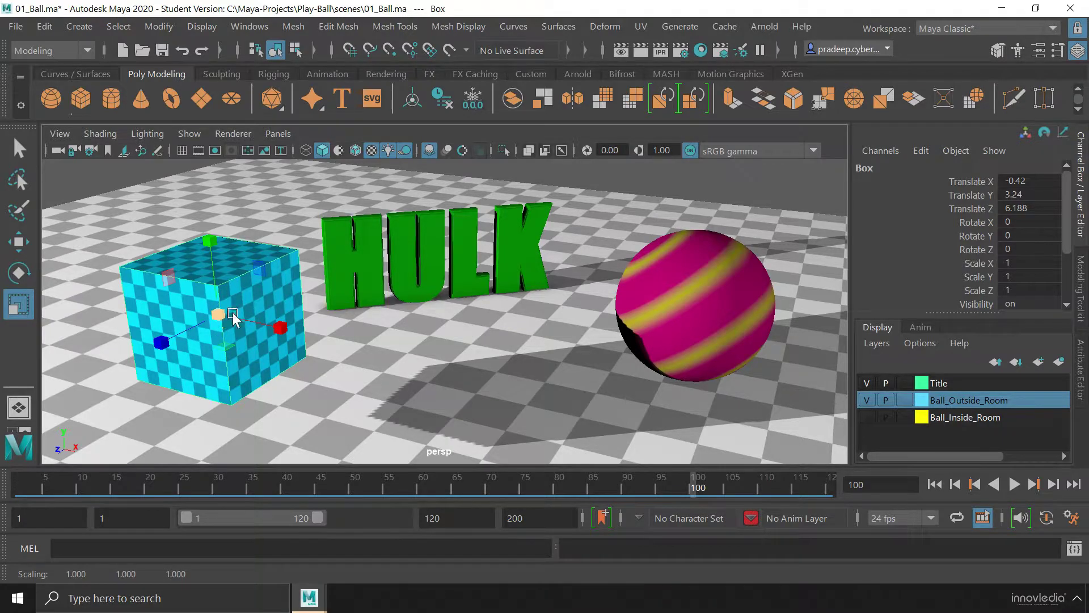
{"action": "mouse_move", "coordinate": [221, 315]}
{"action": "left_mouse_down"}
{"action": "mouse_move", "coordinate": [304, 305]}
{"action": "mouse_move", "coordinate": [196, 320]}
{"action": "mouse_move", "coordinate": [292, 298]}
{"action": "mouse_move", "coordinate": [204, 318]}
{"action": "mouse_move", "coordinate": [292, 308]}
{"action": "mouse_move", "coordinate": [267, 295]}
{"action": "mouse_move", "coordinate": [250, 260]}
{"action": "left_mouse_up"}
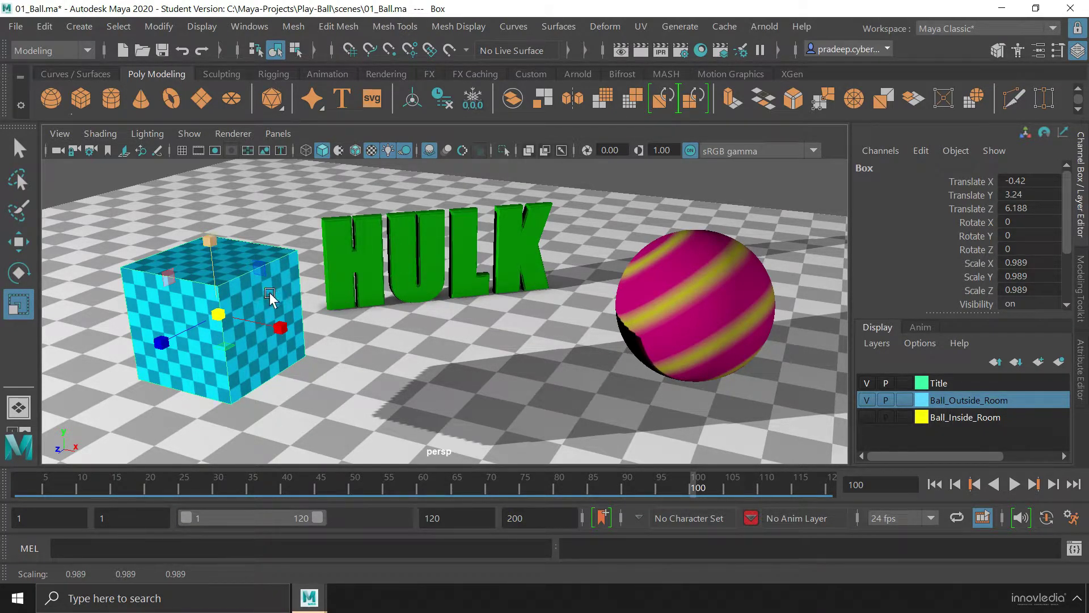
{"action": "left_click_drag", "start_coordinate": [262, 269], "coordinate": [300, 257]}
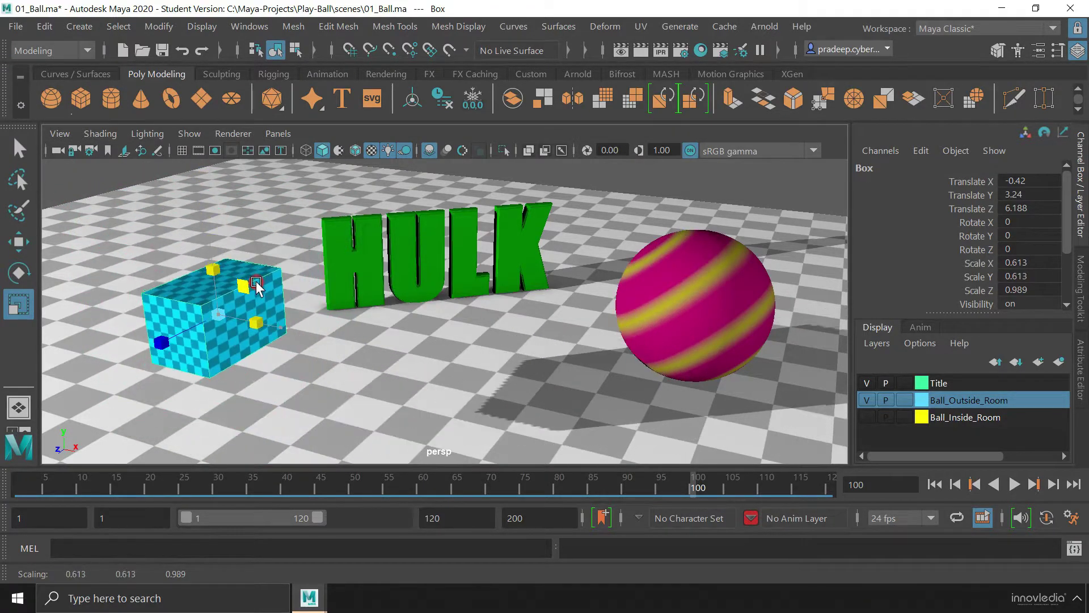
{"action": "left_click_drag", "start_coordinate": [300, 257], "coordinate": [272, 279]}
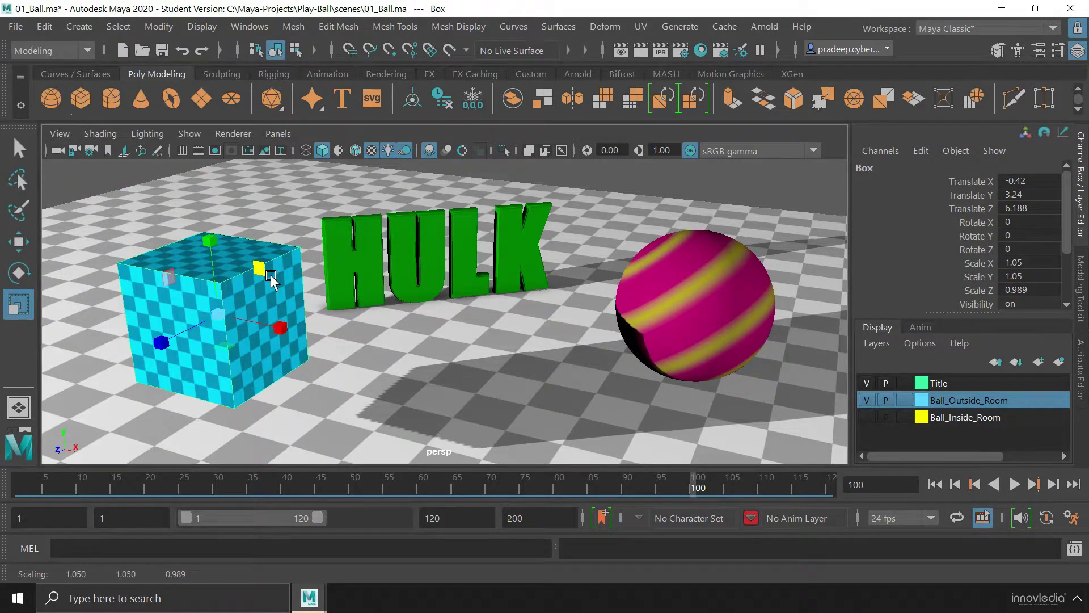
{"action": "key", "text": "ctrl+z"}
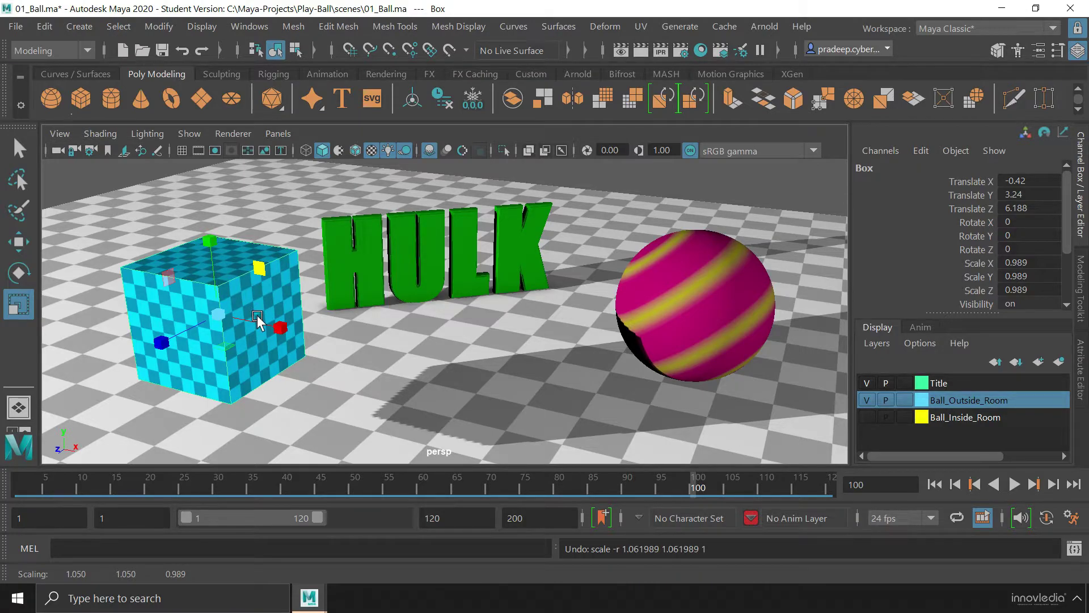
Step: Undo a Y–Z stretch, then widen the cube on X–Z and enlarge evenly to 1.353, 1.157, 1.353
{"action": "left_click", "coordinate": [169, 278]}
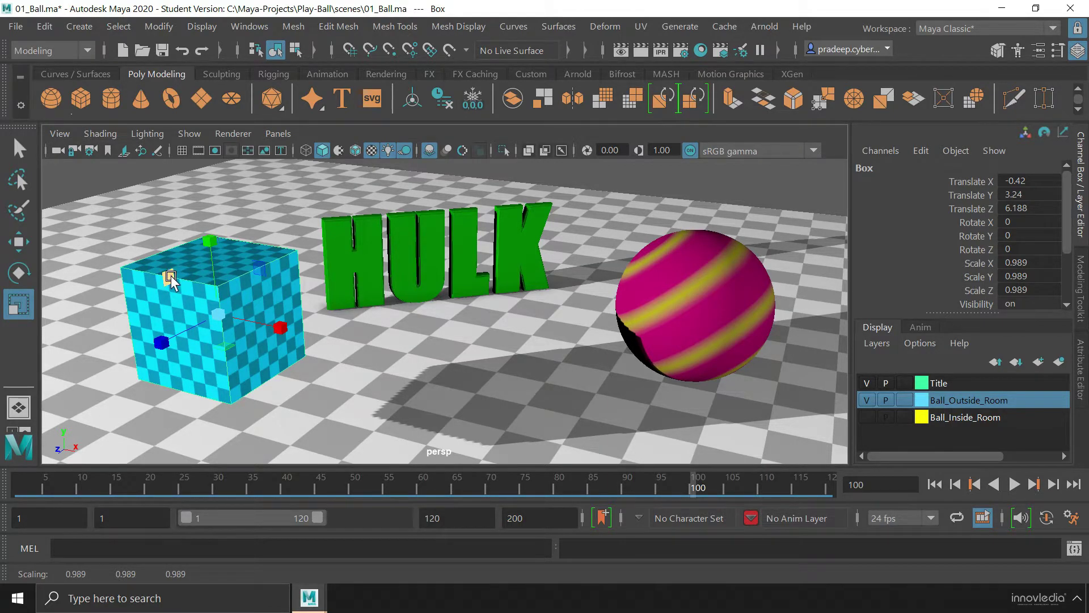
{"action": "mouse_move", "coordinate": [166, 276]}
{"action": "left_mouse_down"}
{"action": "mouse_move", "coordinate": [122, 256]}
{"action": "mouse_move", "coordinate": [139, 264]}
{"action": "left_mouse_up"}
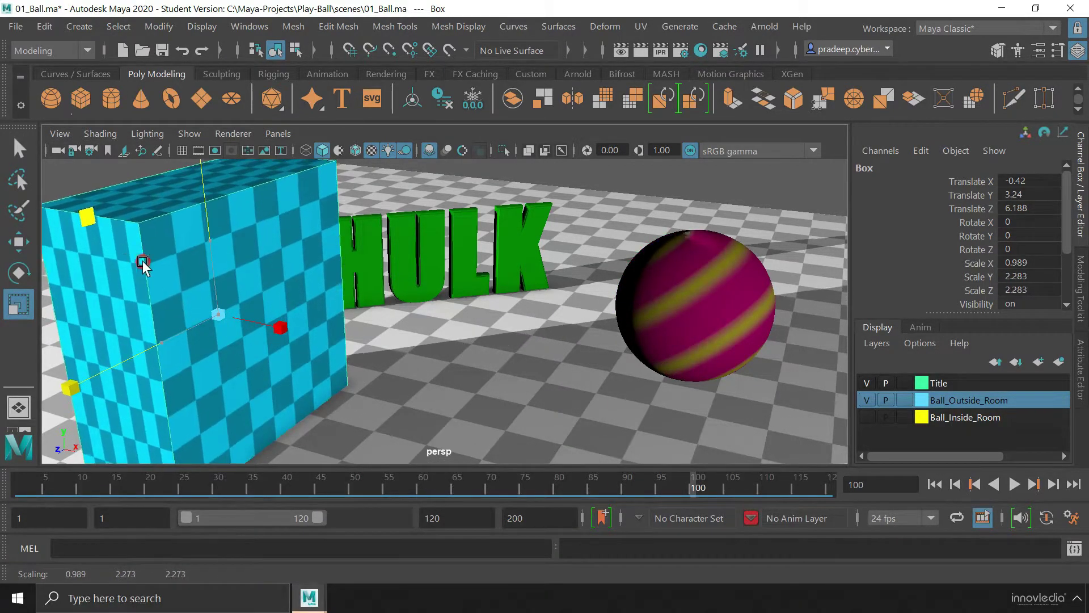
{"action": "key", "text": "ctrl+z"}
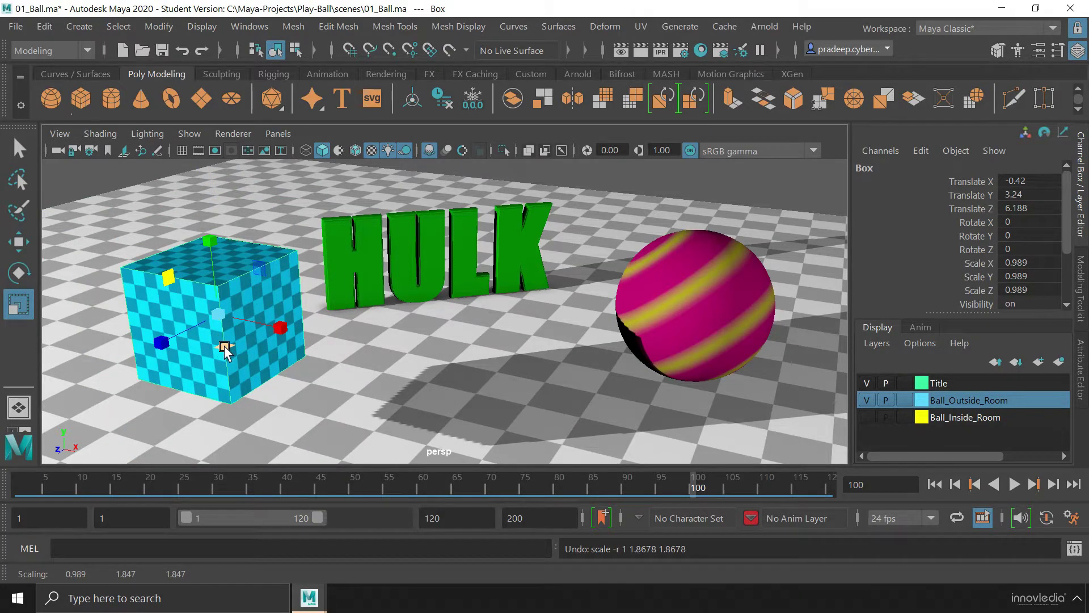
{"action": "mouse_move", "coordinate": [225, 347]}
{"action": "left_mouse_down"}
{"action": "mouse_move", "coordinate": [233, 390]}
{"action": "mouse_move", "coordinate": [224, 358]}
{"action": "mouse_move", "coordinate": [221, 408]}
{"action": "mouse_move", "coordinate": [231, 397]}
{"action": "mouse_move", "coordinate": [223, 365]}
{"action": "mouse_move", "coordinate": [215, 368]}
{"action": "mouse_move", "coordinate": [236, 401]}
{"action": "mouse_move", "coordinate": [211, 365]}
{"action": "mouse_move", "coordinate": [231, 389]}
{"action": "mouse_move", "coordinate": [219, 358]}
{"action": "mouse_move", "coordinate": [205, 368]}
{"action": "left_mouse_up"}
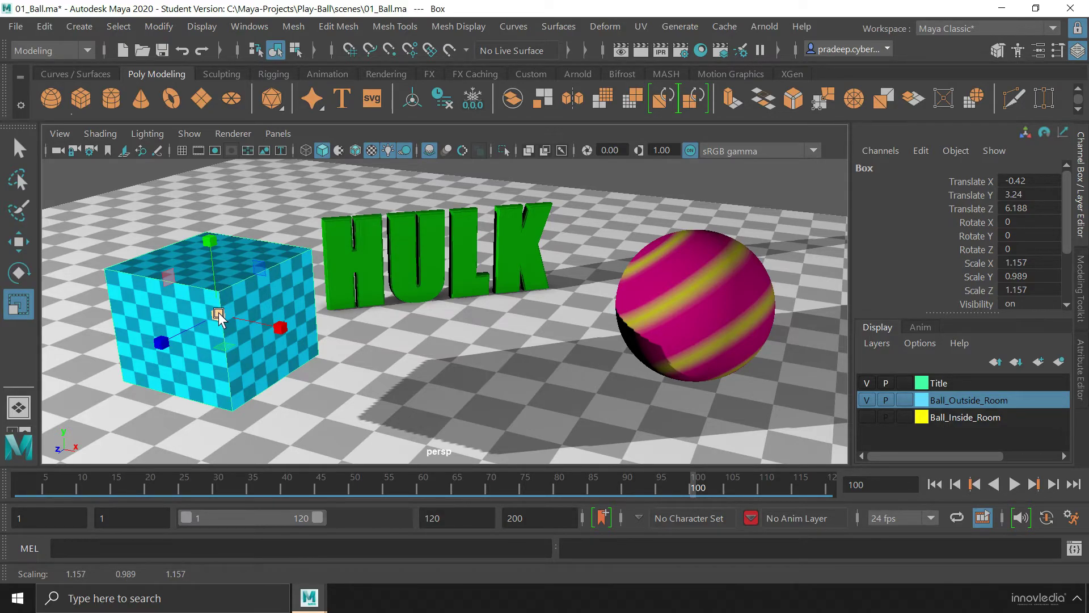
{"action": "left_click_drag", "start_coordinate": [218, 311], "coordinate": [213, 318]}
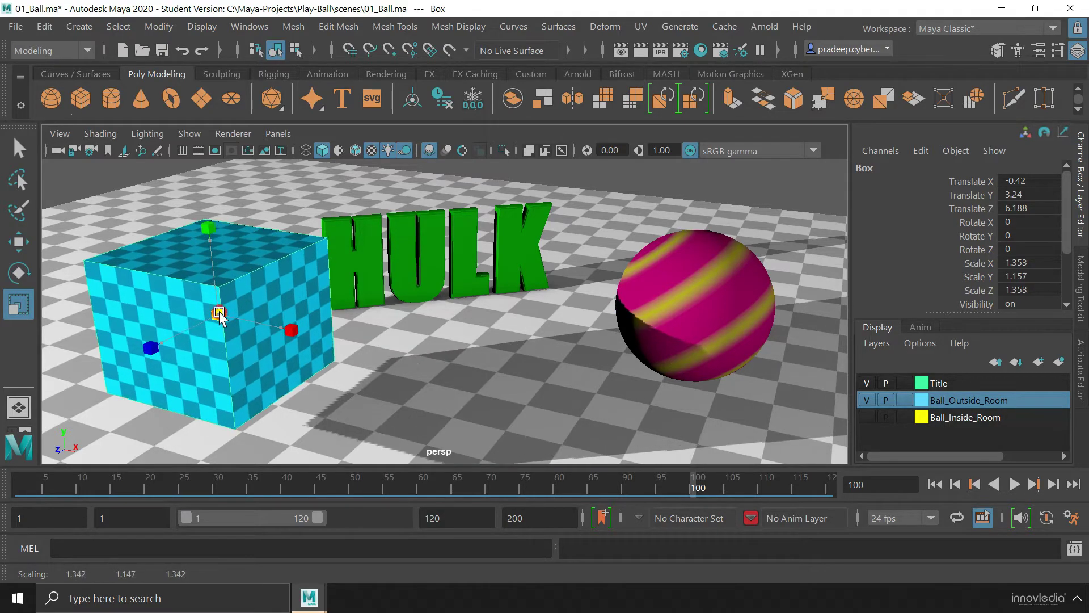